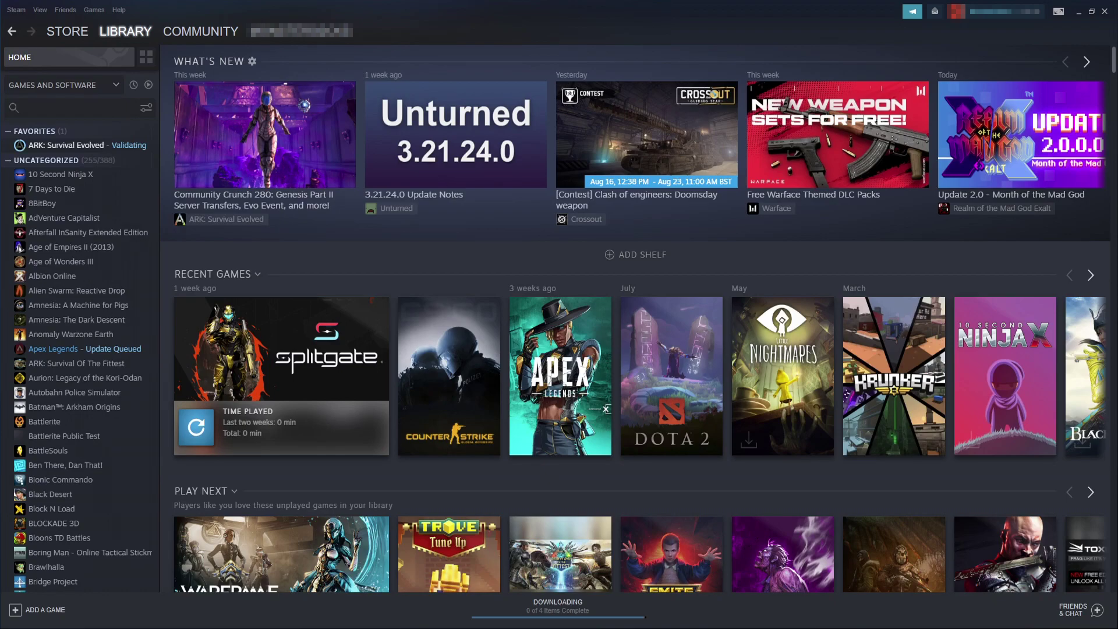
# Search the Steam library for "dot" and bring up Dota 2's context menu.
pyautogui.click(116, 34)
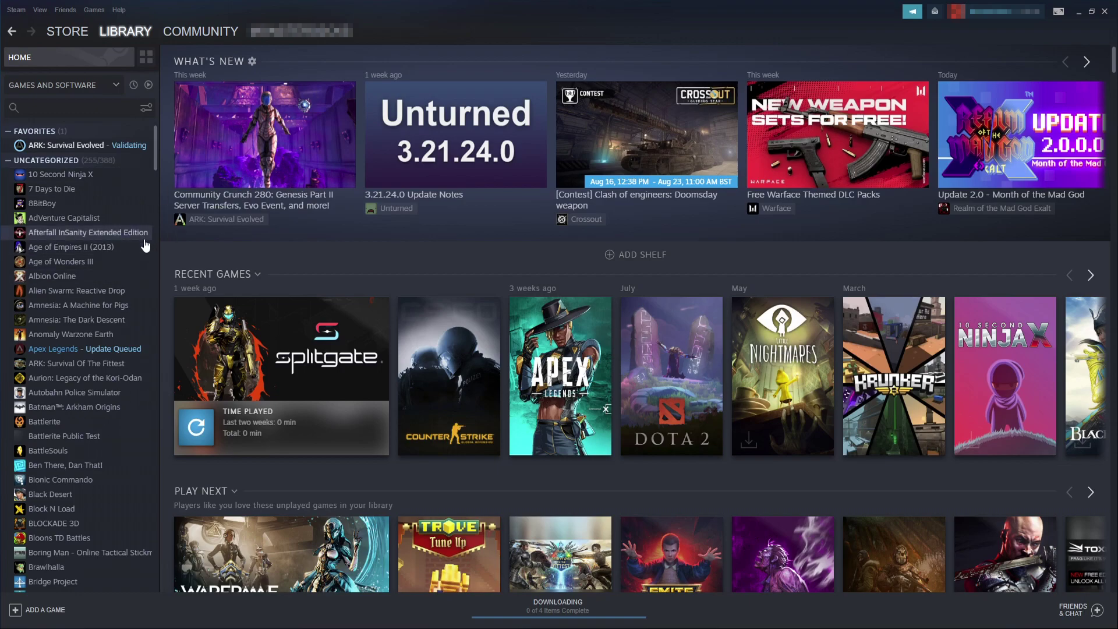
pyautogui.click(42, 112)
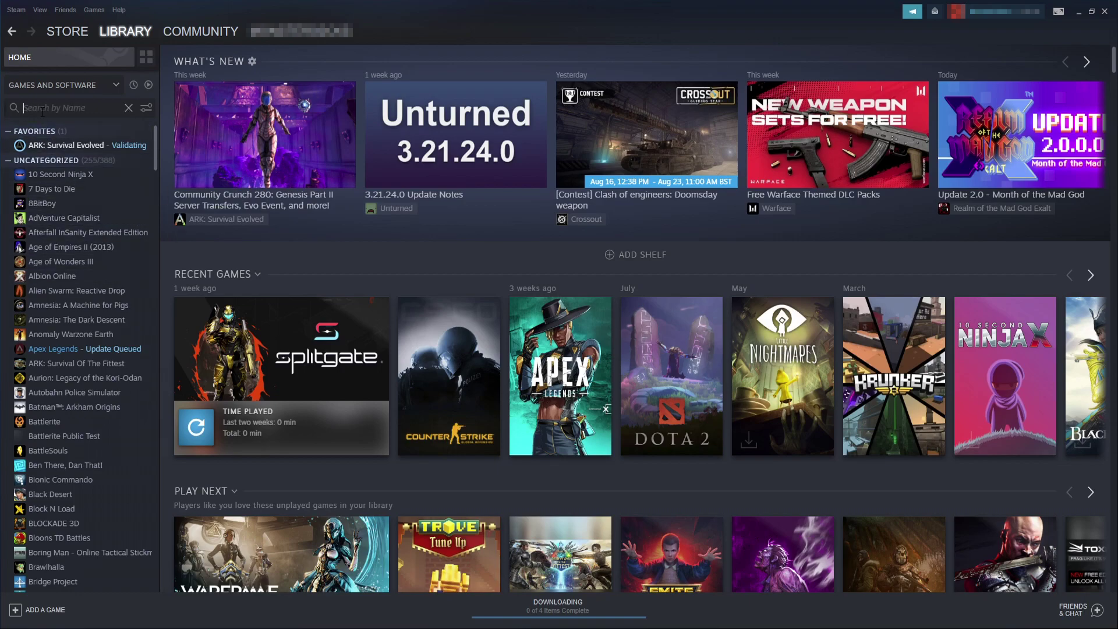
pyautogui.write('dot')
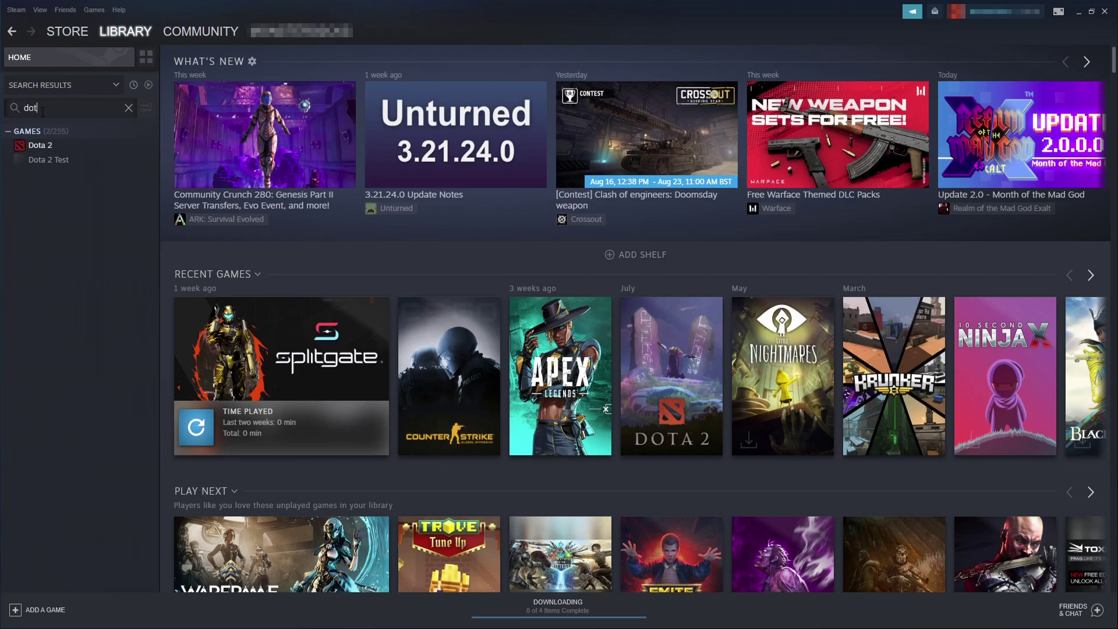
pyautogui.rightClick(54, 146)
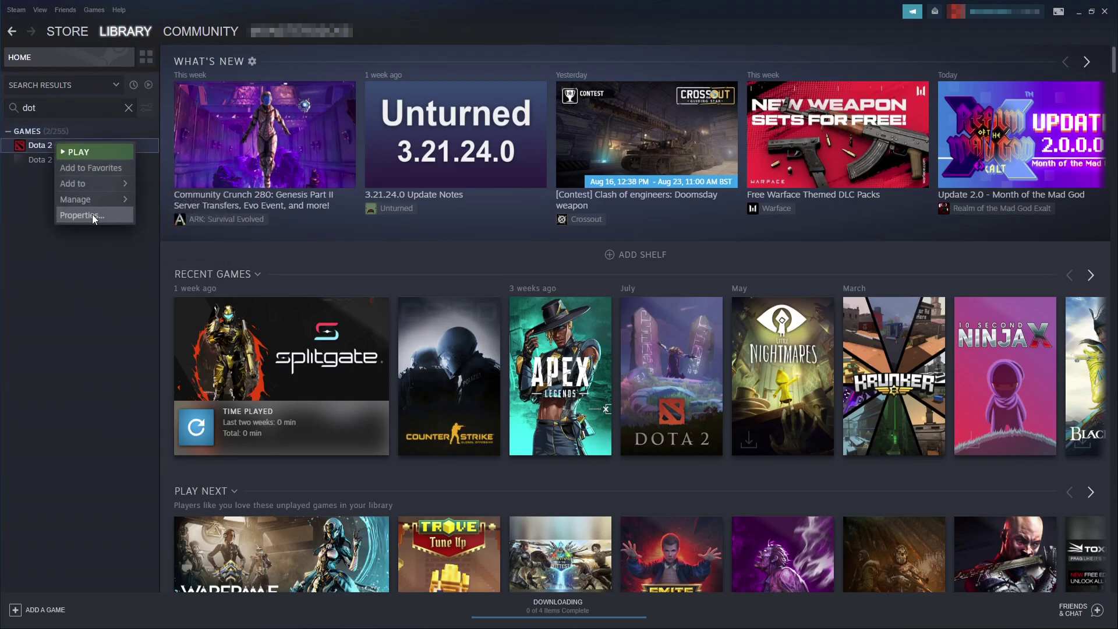
# Start verifying Dota 2's game file integrity from its Local Files properties.
pyautogui.click(92, 213)
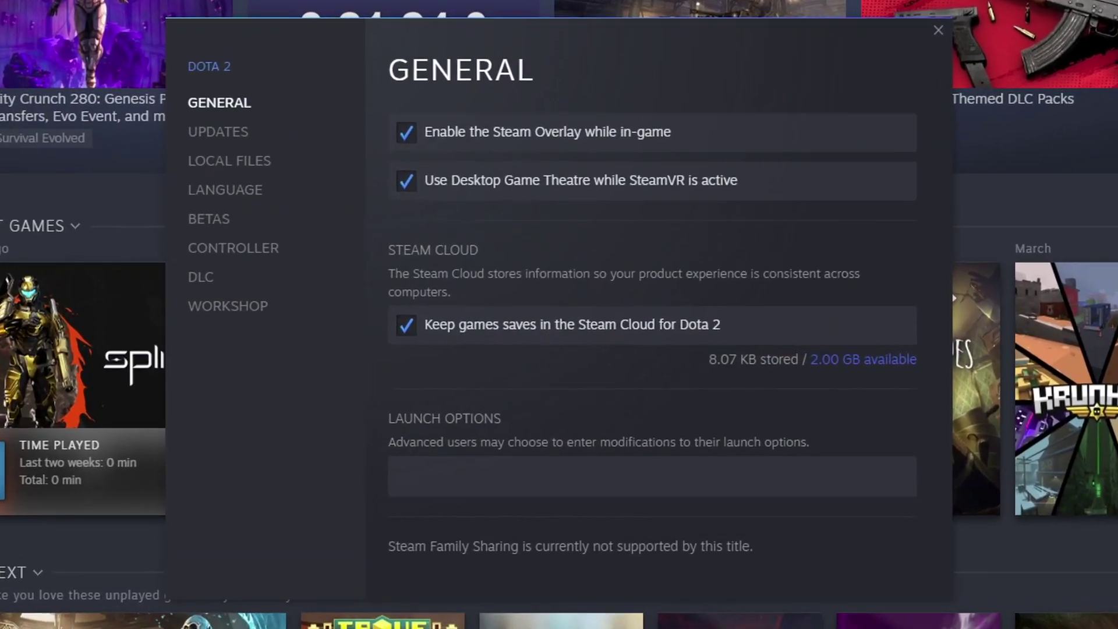
pyautogui.click(254, 165)
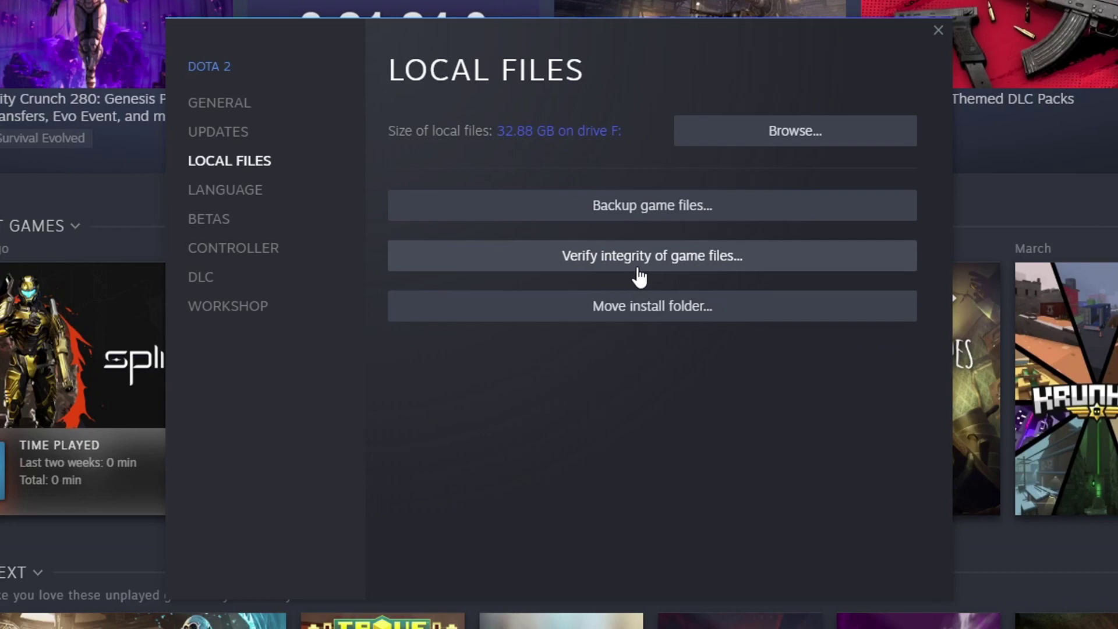
pyautogui.click(744, 265)
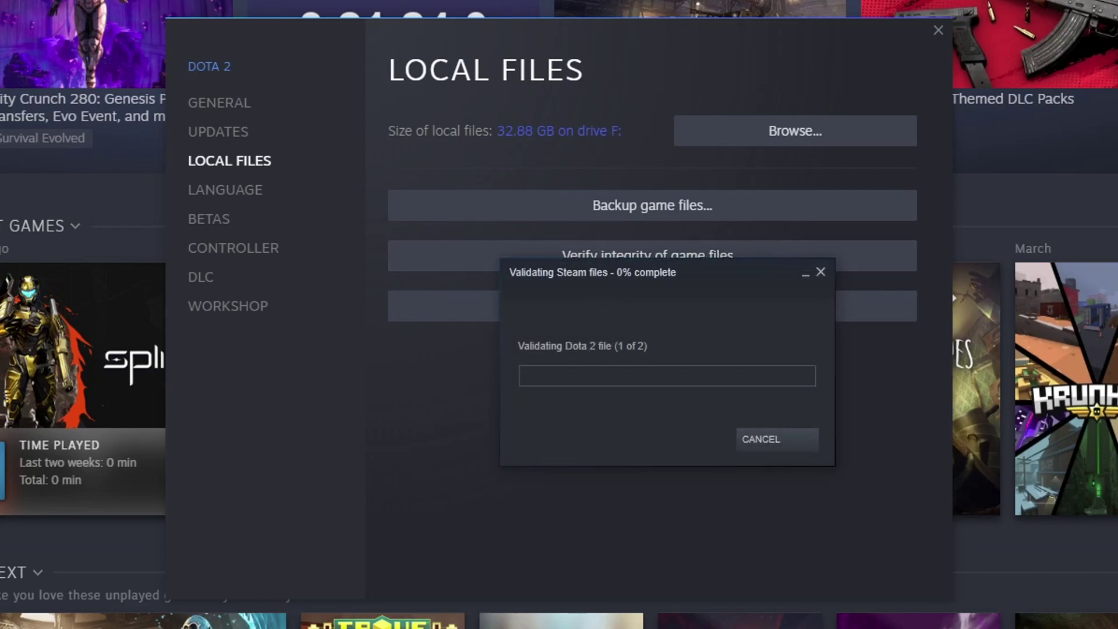